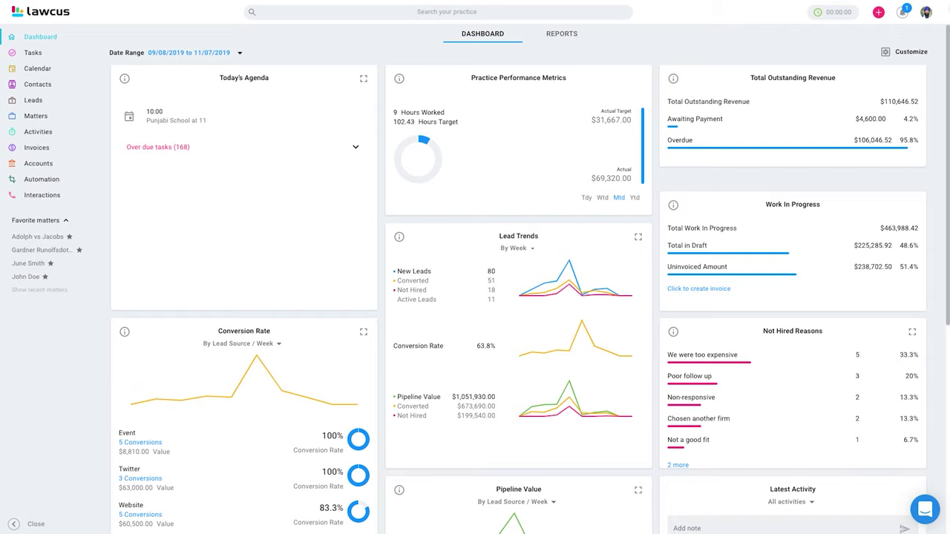
# Step: Open the account menu from the avatar in the top-right corner
pyautogui.click(926, 13)
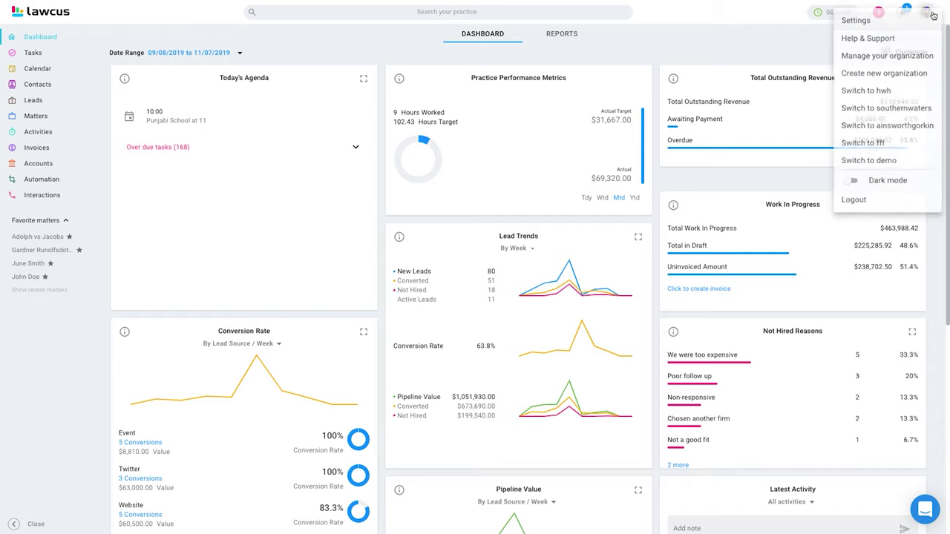
# Step: Browse Email Signature, Notifications, Two-Factor Authentication and Practice Rate & Target, then expand Firm Settings
pyautogui.click(856, 20)
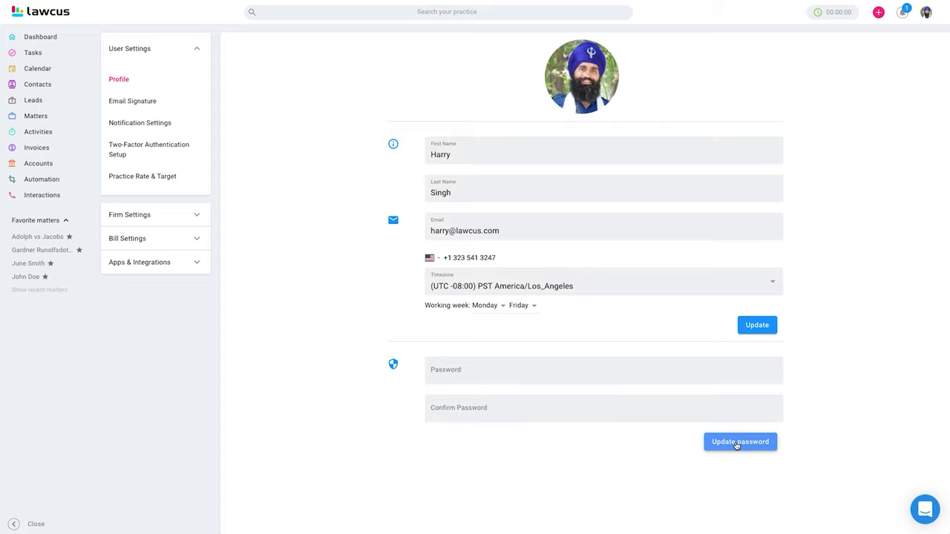
pyautogui.click(135, 102)
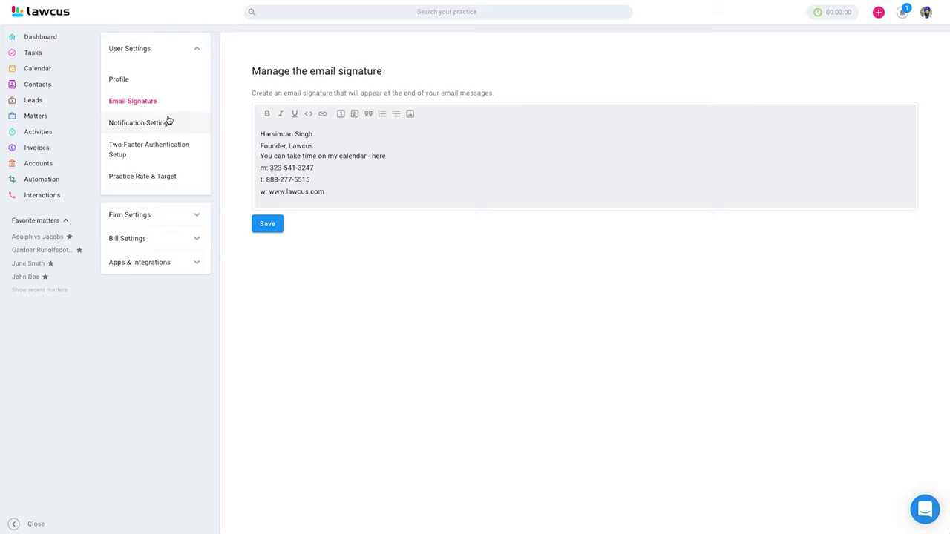
pyautogui.click(141, 123)
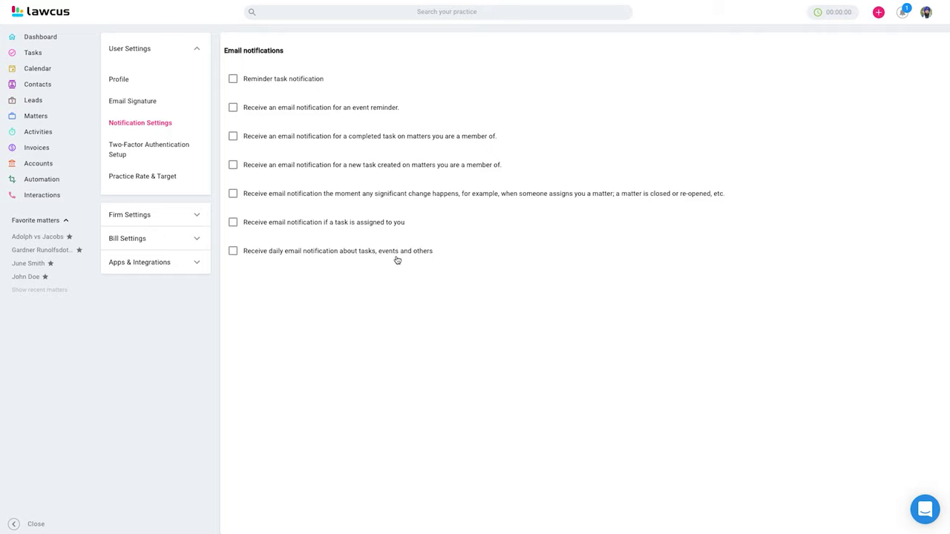
pyautogui.click(150, 152)
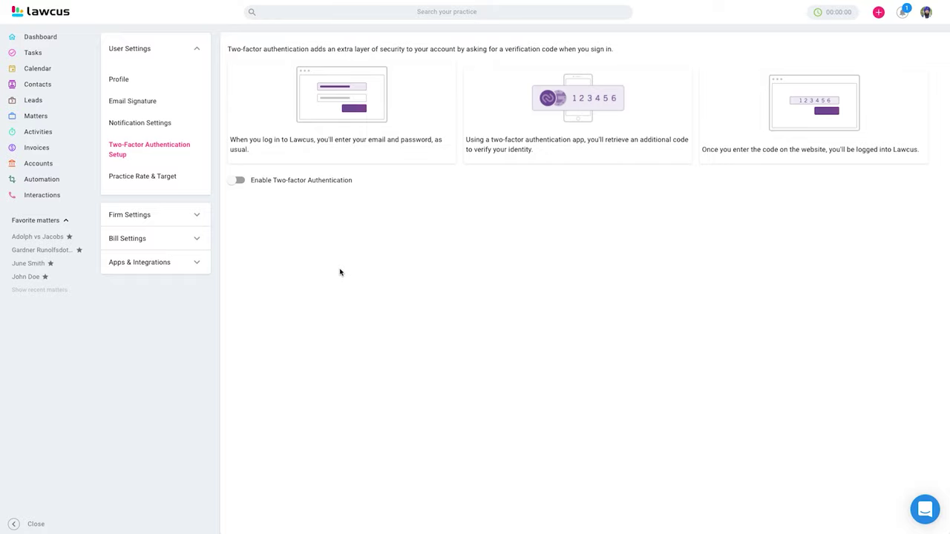
pyautogui.click(153, 179)
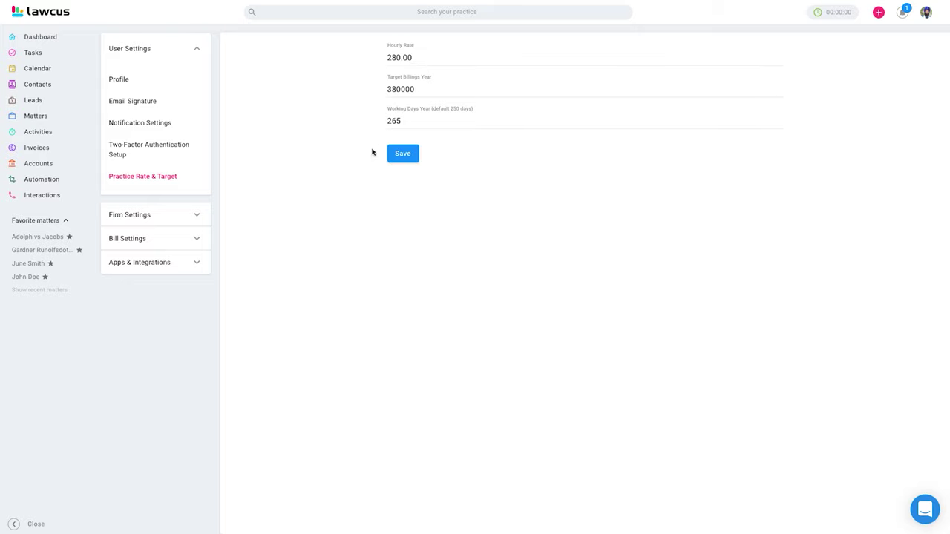
pyautogui.click(184, 215)
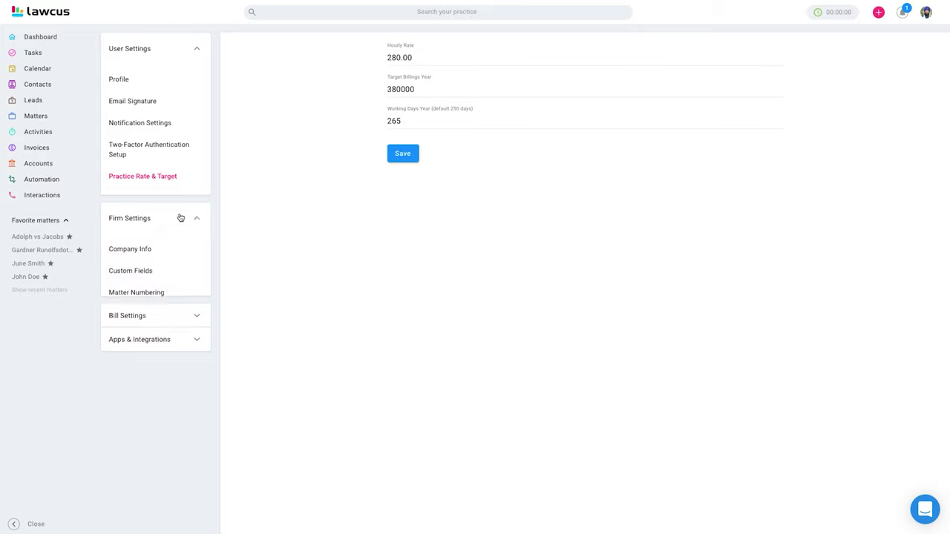
# Step: Look through Company Info and Matter Custom Fields, ending on Matter Numbering
pyautogui.click(152, 250)
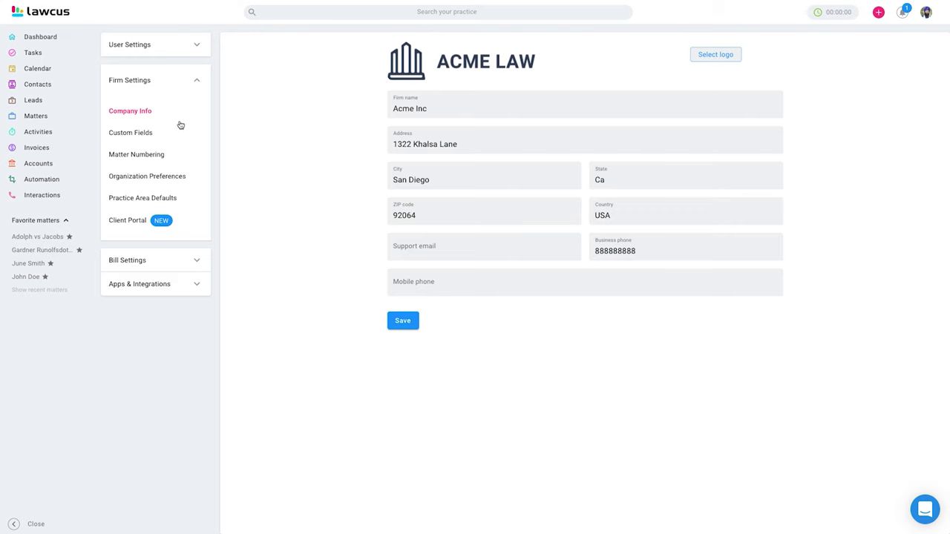
pyautogui.click(143, 133)
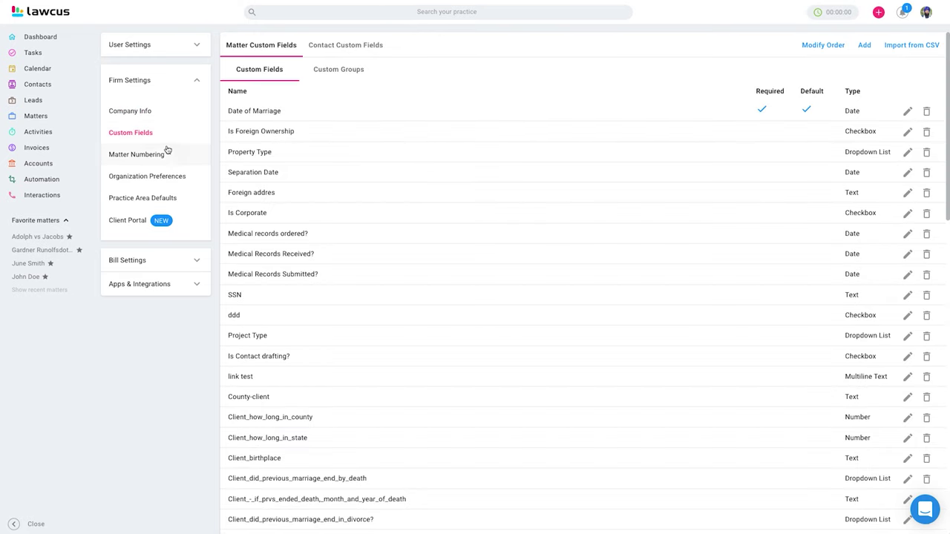
pyautogui.click(142, 154)
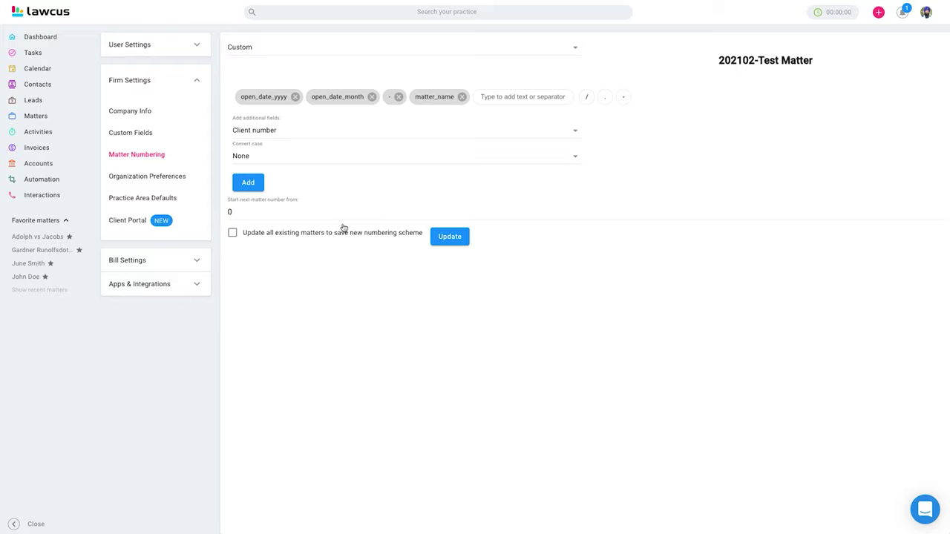
# Step: Append 'Matter originating attorney initials' to the matter number, previewing 202102-Test MatterHS
pyautogui.click(294, 135)
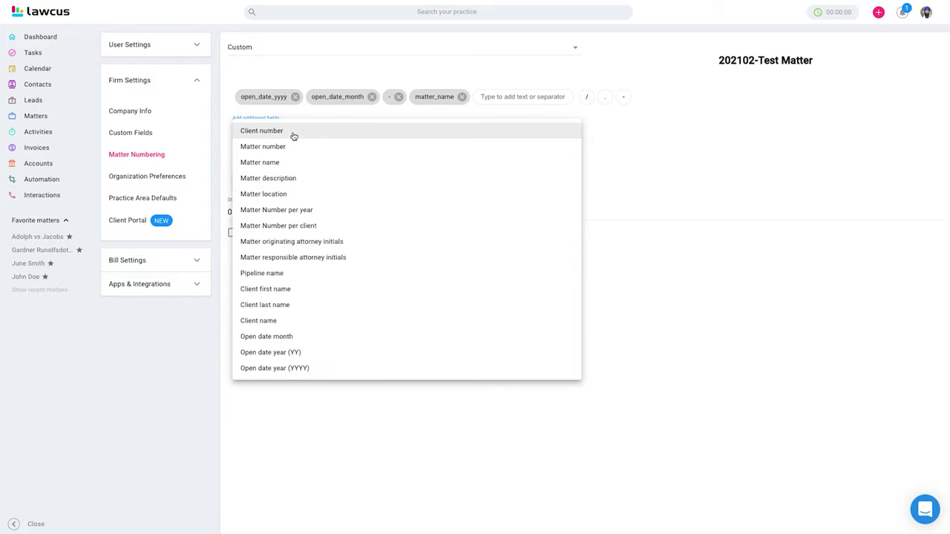
pyautogui.click(309, 242)
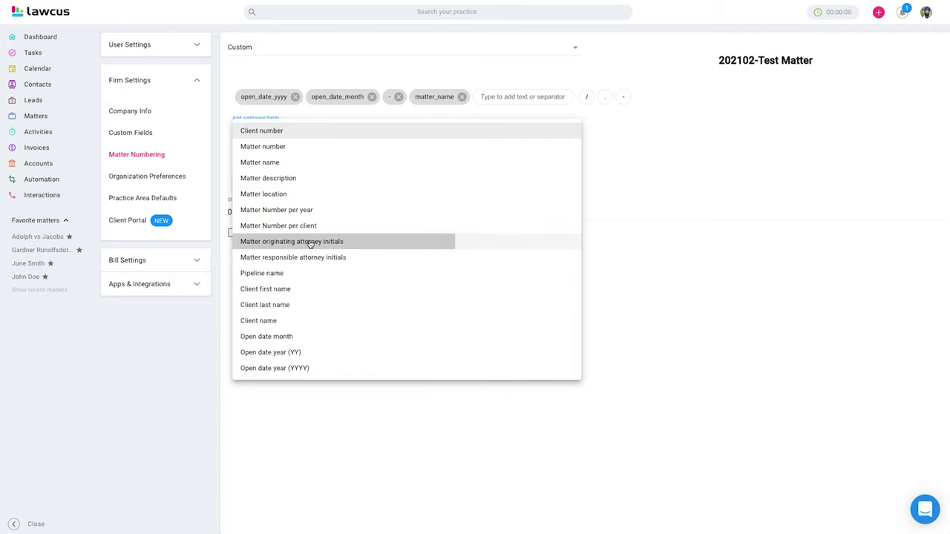
pyautogui.click(248, 183)
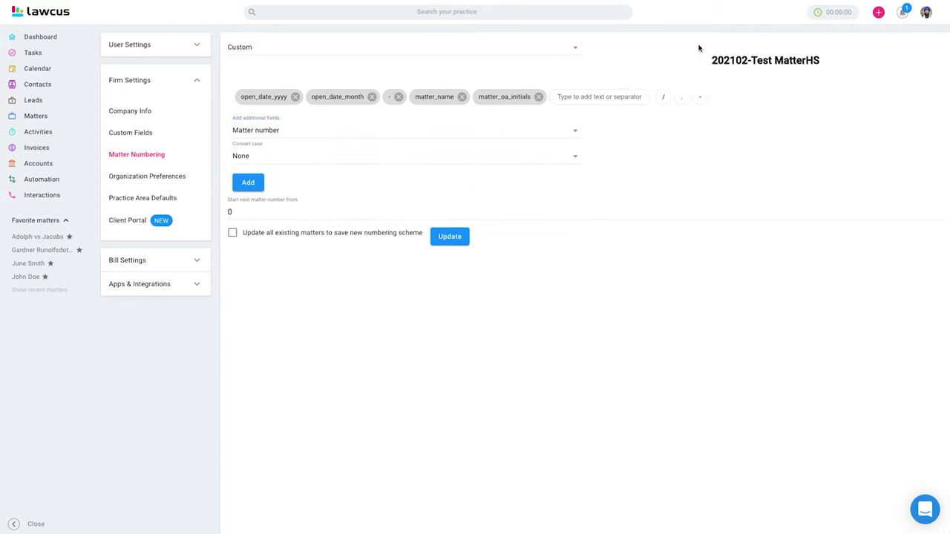
# Step: Inspect the Currency, Client Name Format and Date Format choices in Organization Preferences, unchanged
pyautogui.moveTo(475, 212)
pyautogui.click(164, 181)
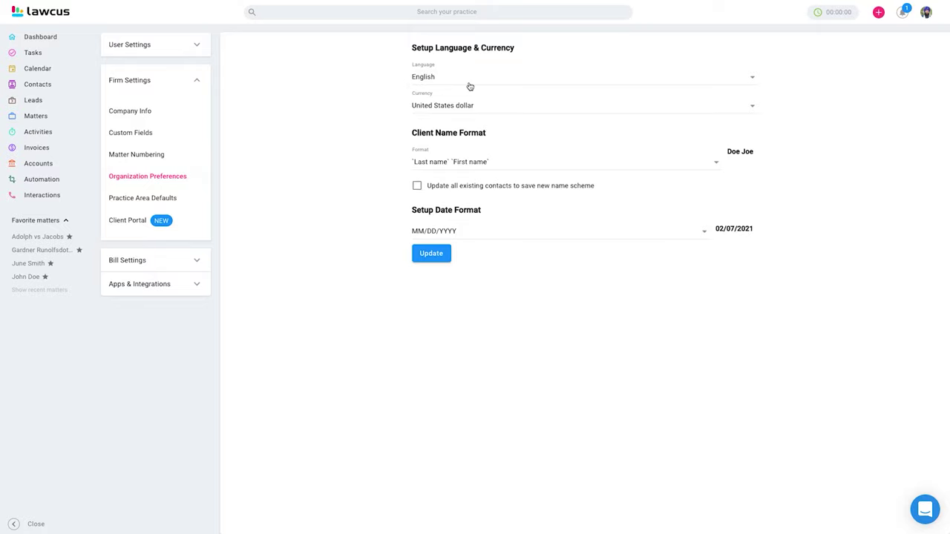
pyautogui.click(484, 110)
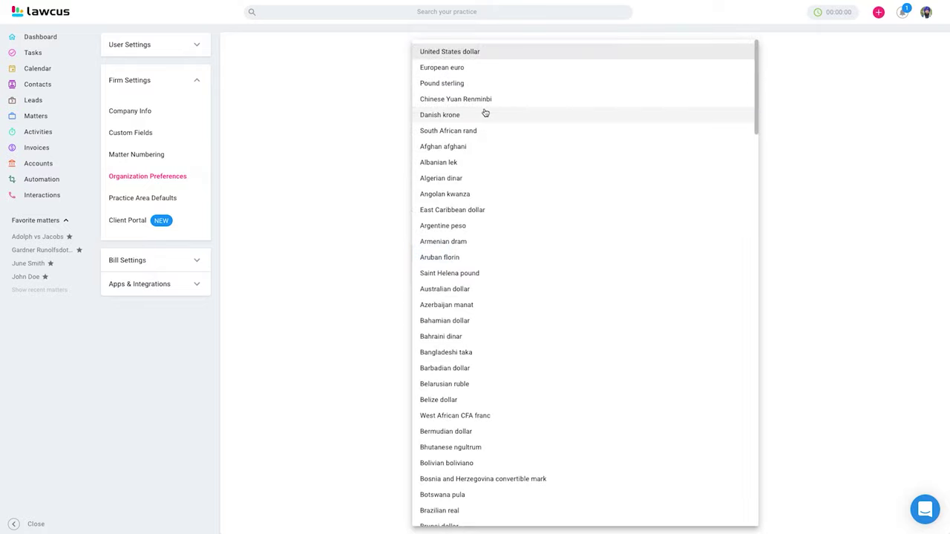
pyautogui.click(382, 112)
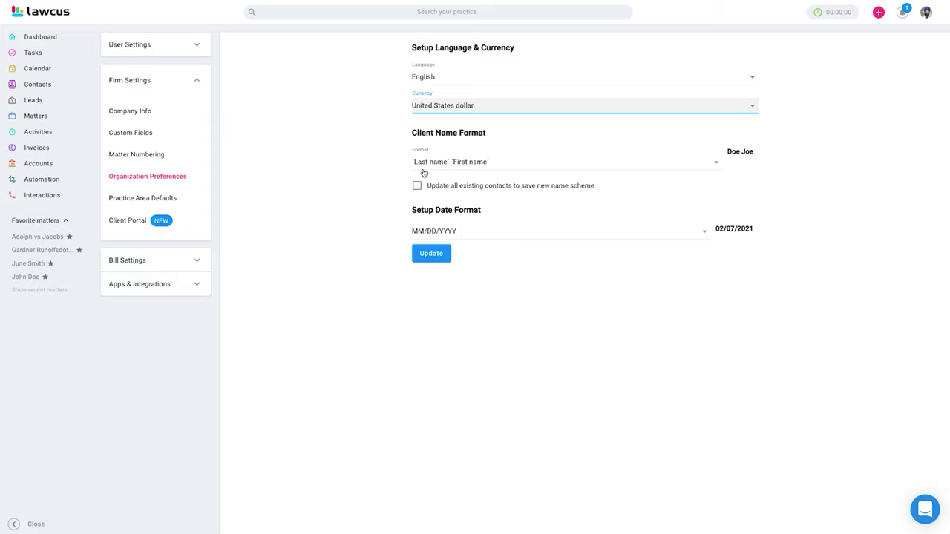
pyautogui.click(502, 170)
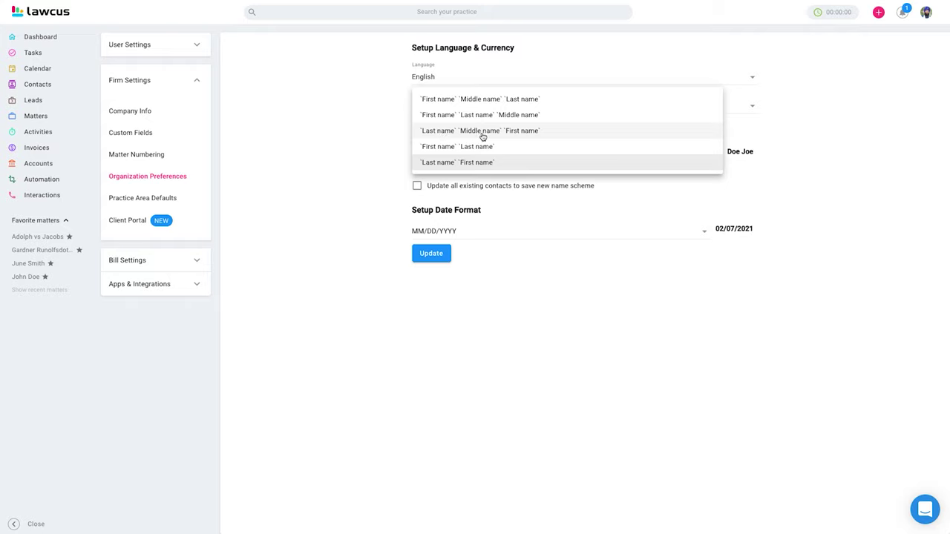
pyautogui.click(367, 153)
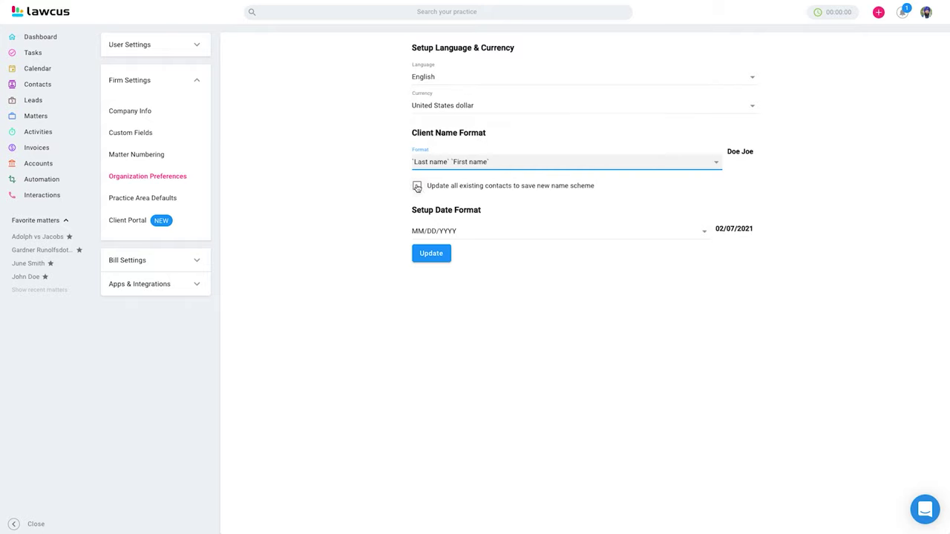
pyautogui.click(461, 236)
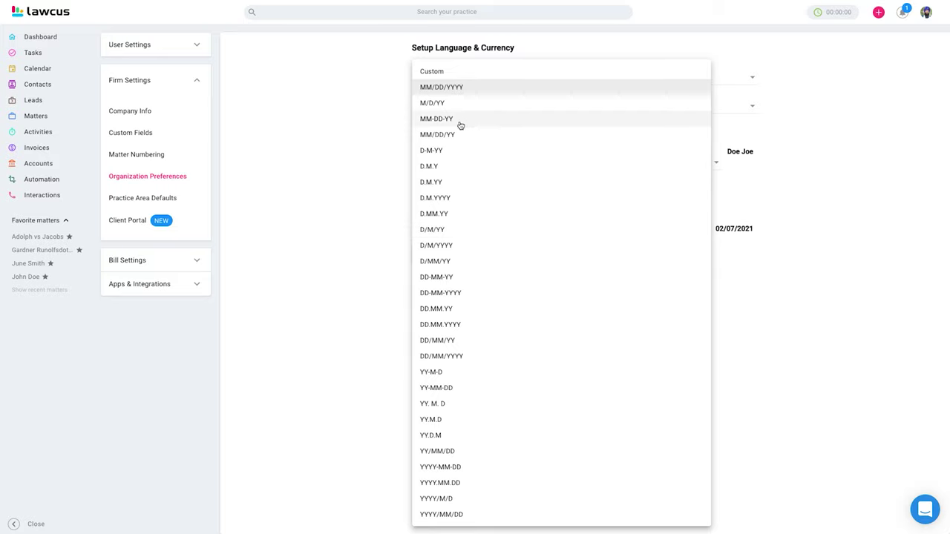
pyautogui.click(378, 241)
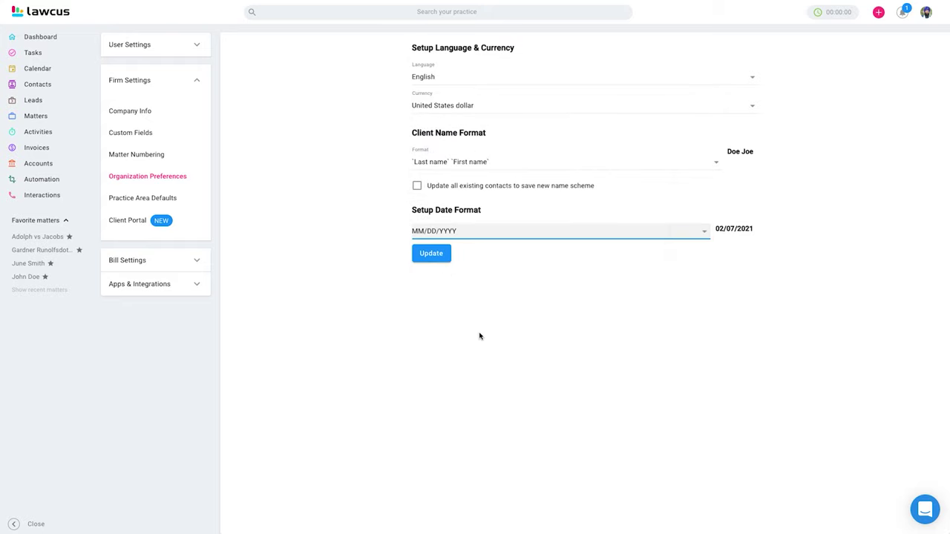
# Step: Scroll through Bankruptcy's defaults: two members, six folders, 300 estimated value, flat-rate billing
pyautogui.click(167, 200)
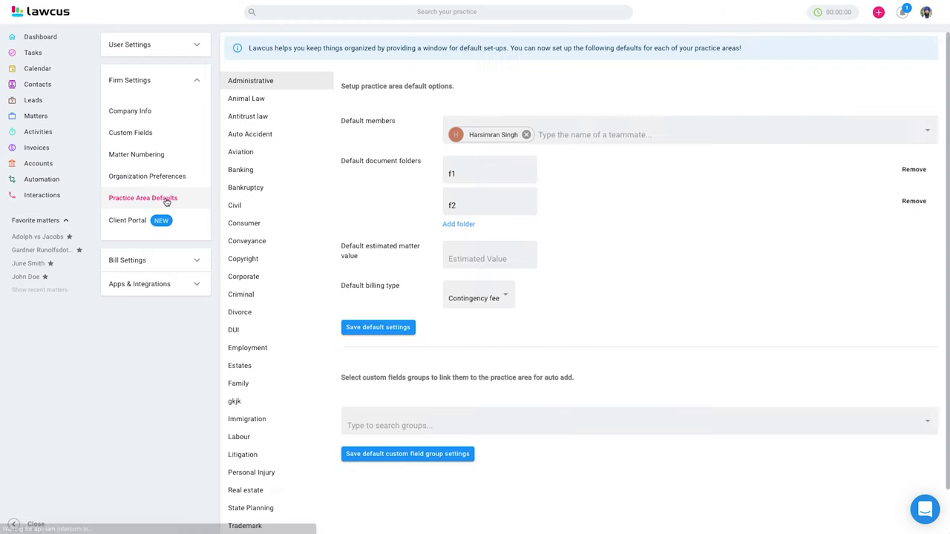
pyautogui.click(245, 190)
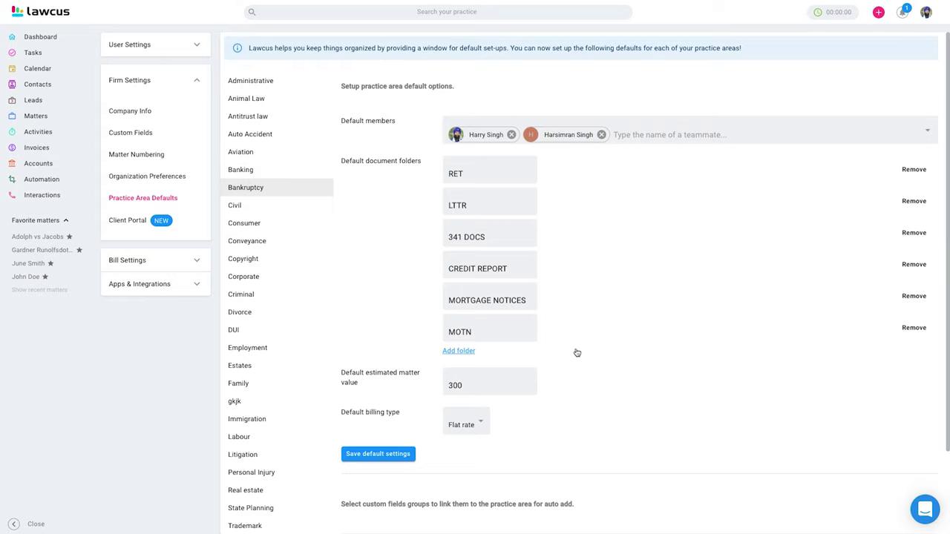
pyautogui.scroll(-2, 518, 462)
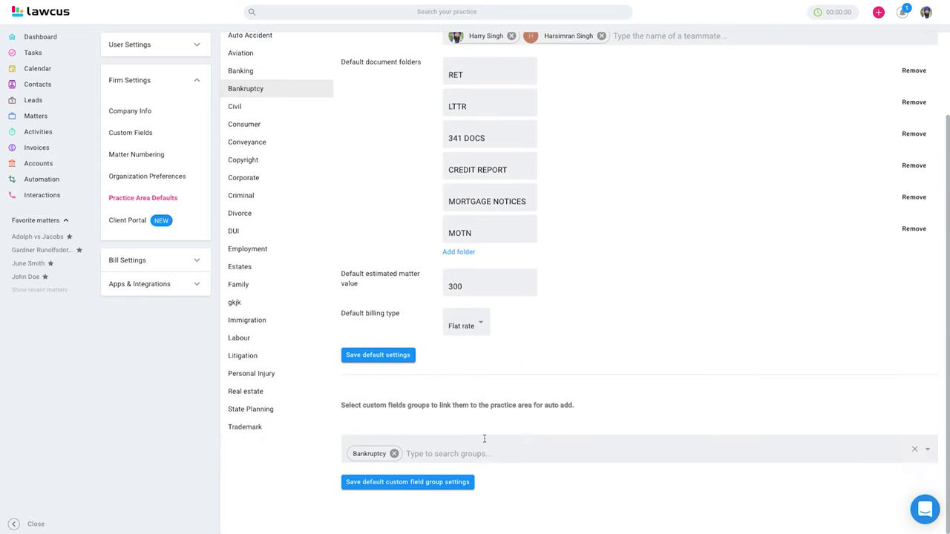
pyautogui.scroll(1, 499, 360)
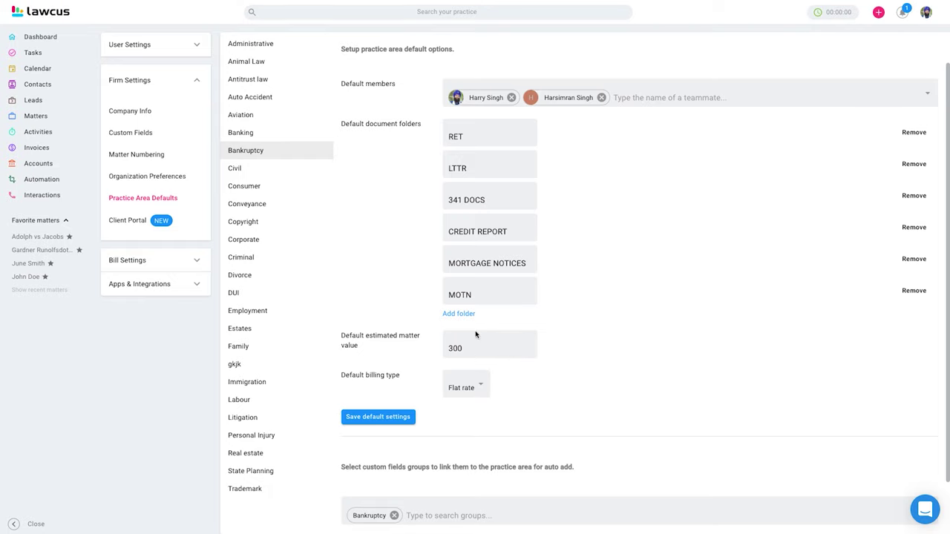
pyautogui.scroll(1, 566, 356)
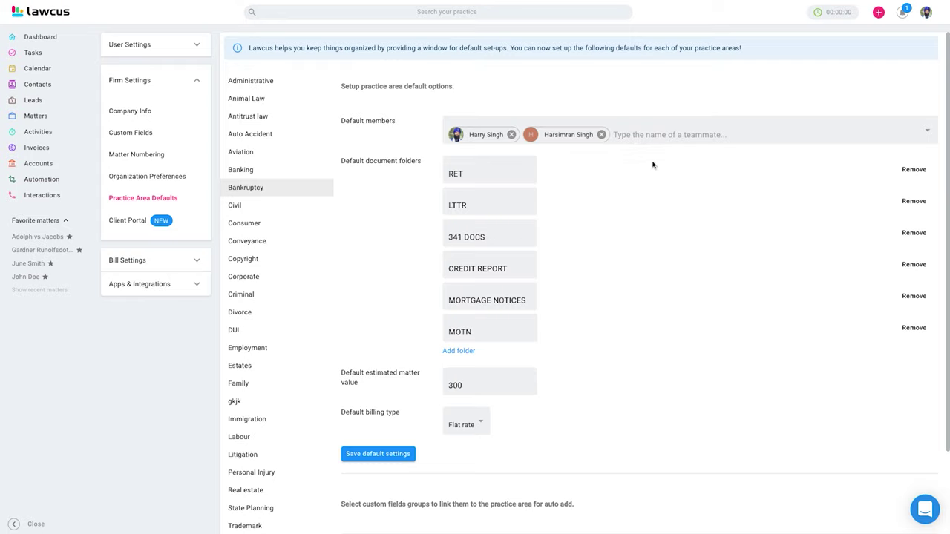
# Step: Glance at Client Portal, then view Rounding Time, UTBMS Codes, Tax Settings and Invoice Templates
pyautogui.click(127, 221)
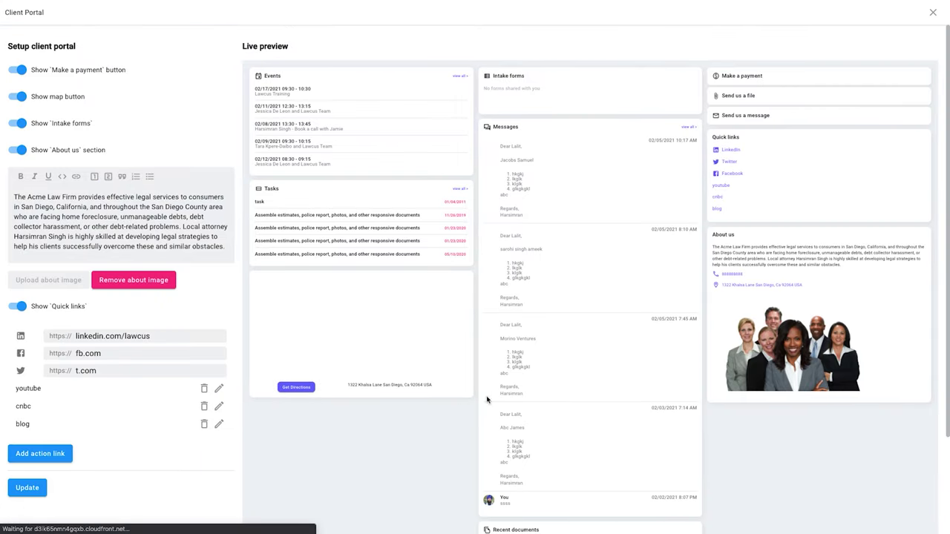
pyautogui.click(931, 13)
pyautogui.click(174, 260)
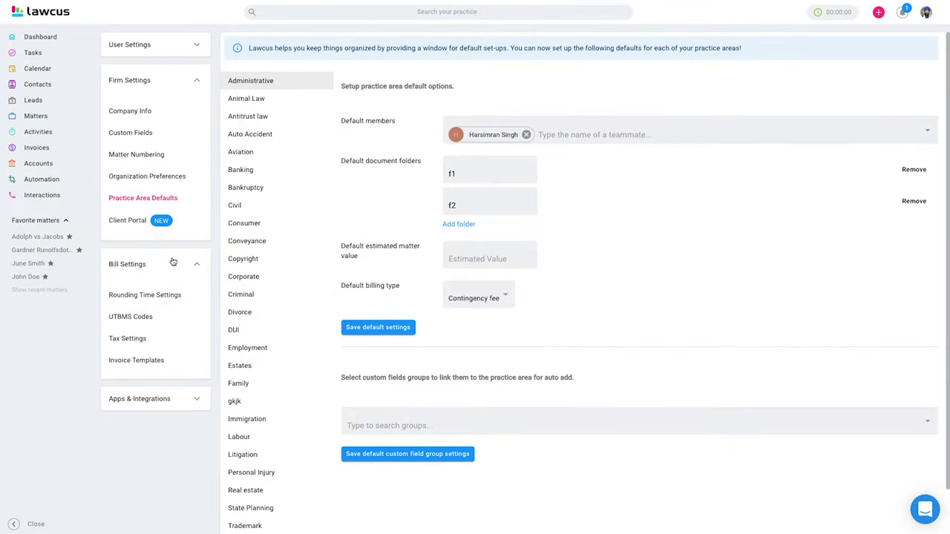
pyautogui.click(154, 296)
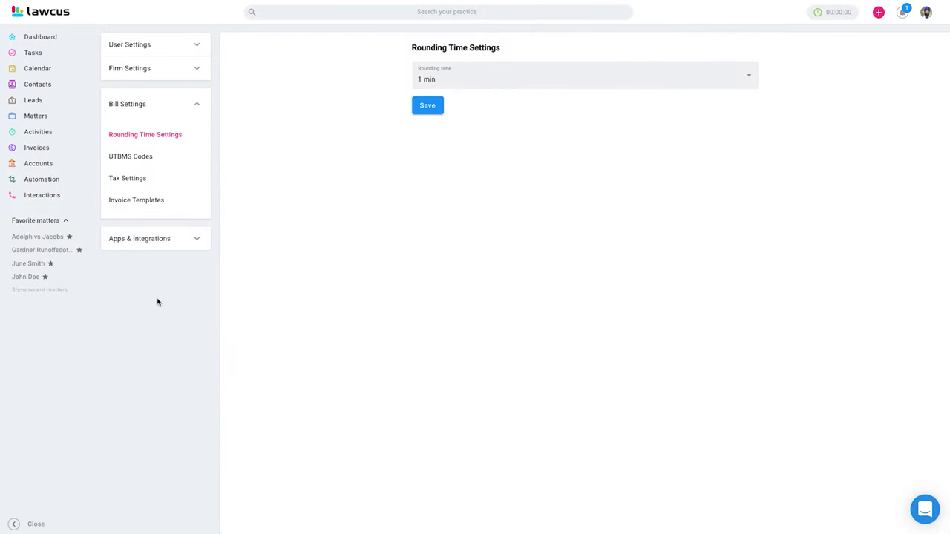
pyautogui.click(144, 158)
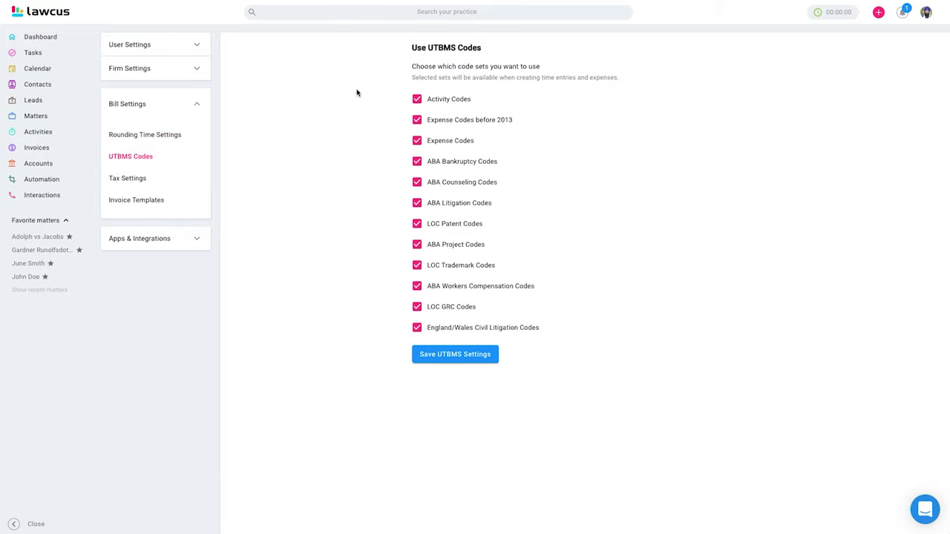
pyautogui.click(118, 180)
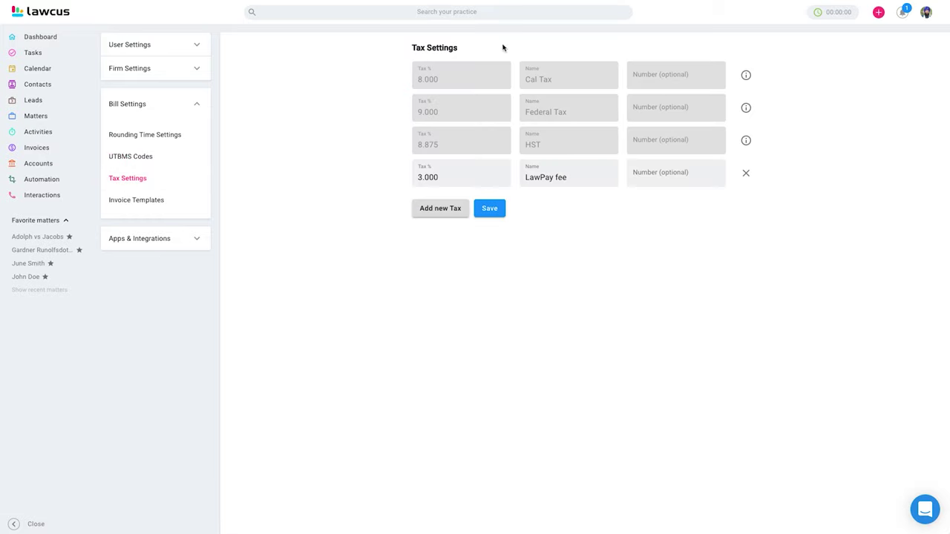
pyautogui.click(144, 207)
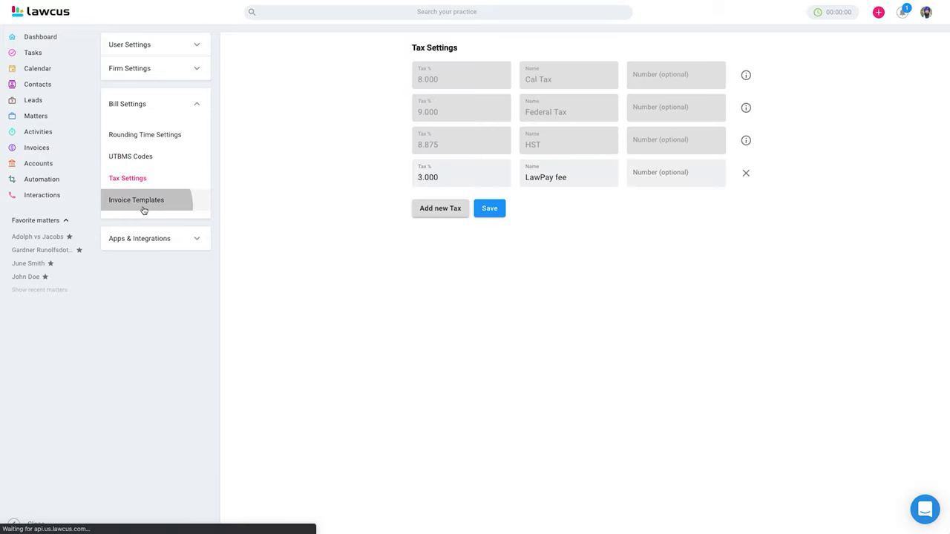
# Step: Step through Email and Calendar, Appointment Scheduler, API Tokens, Export/Import, Online Payments, QuickBooks and Zoom
pyautogui.click(177, 246)
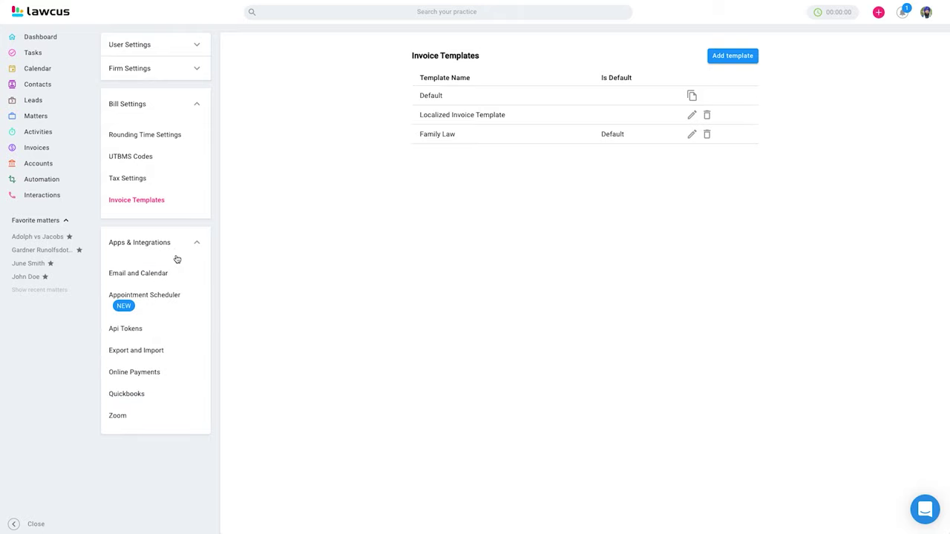
pyautogui.click(169, 274)
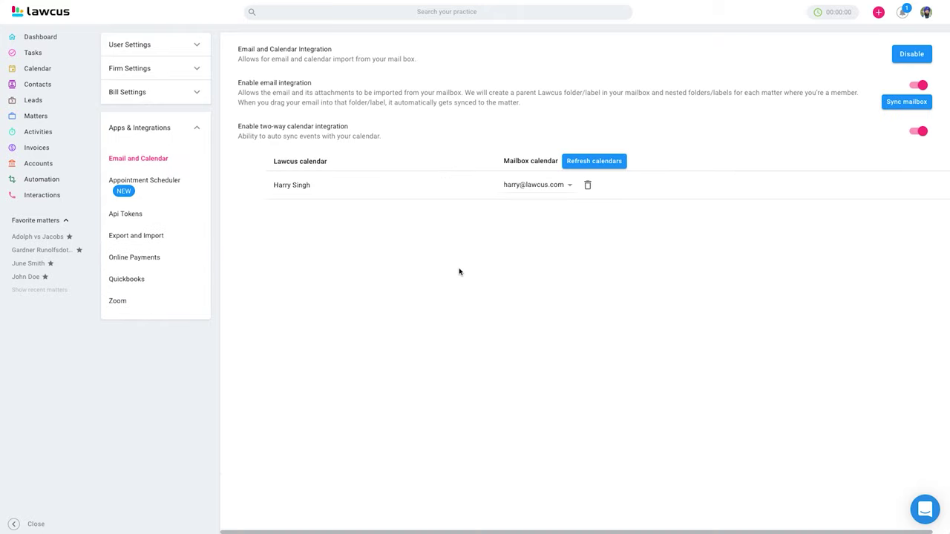
pyautogui.click(157, 191)
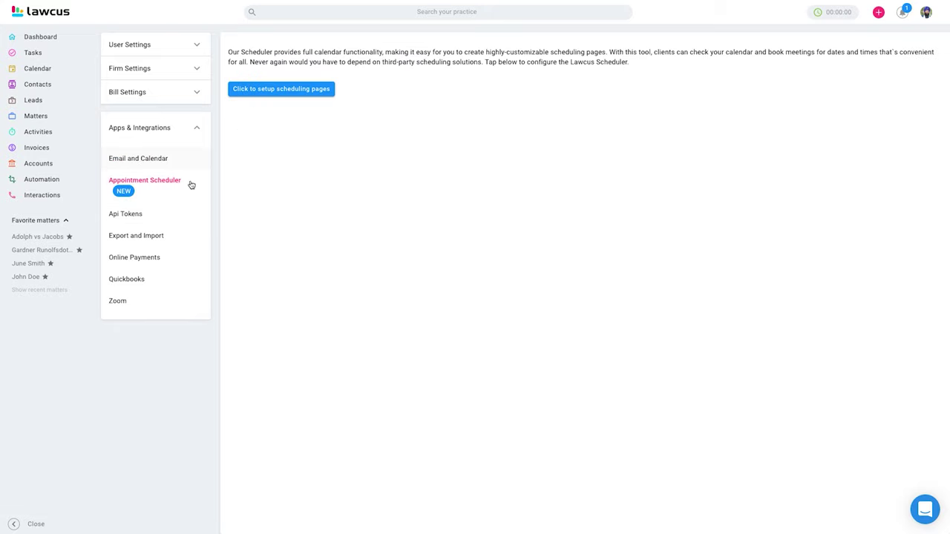
pyautogui.click(141, 217)
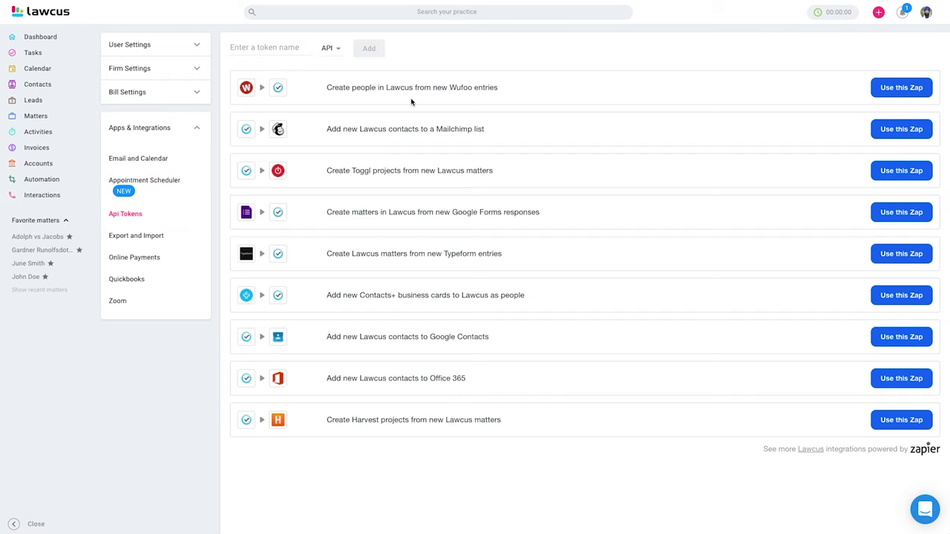
pyautogui.click(258, 50)
pyautogui.click(145, 237)
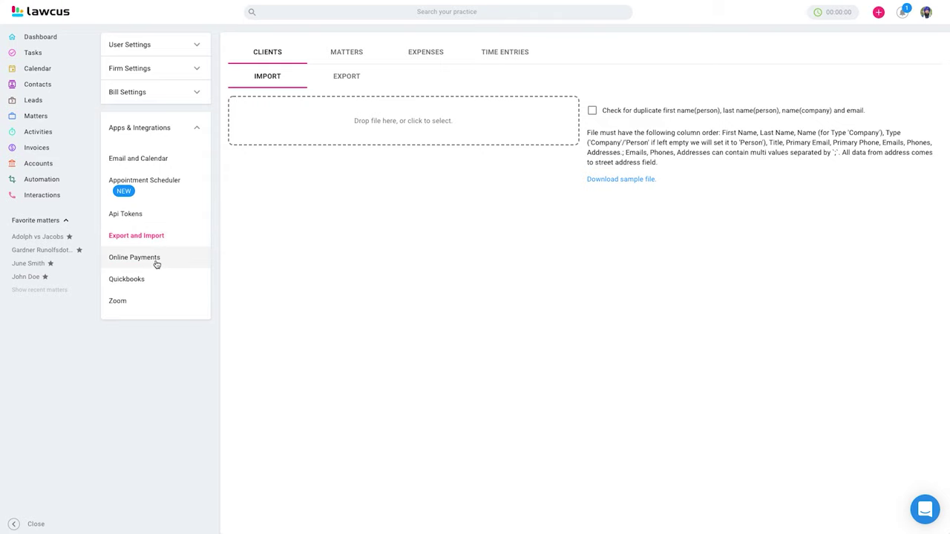
pyautogui.click(157, 263)
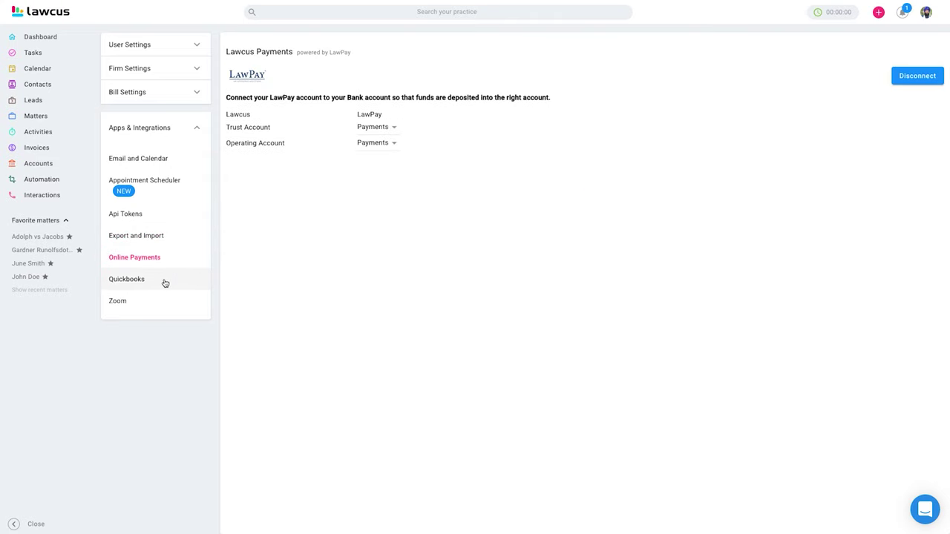
pyautogui.click(165, 283)
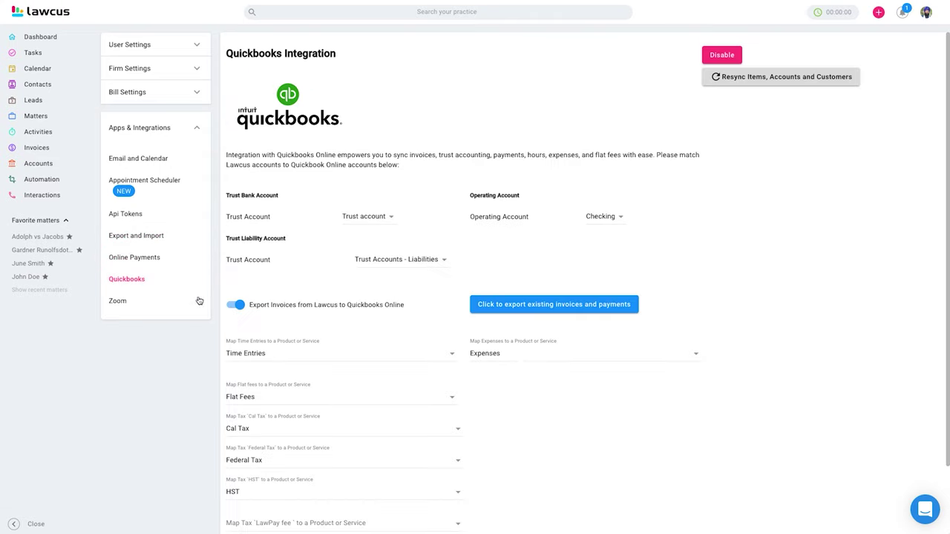
pyautogui.click(124, 302)
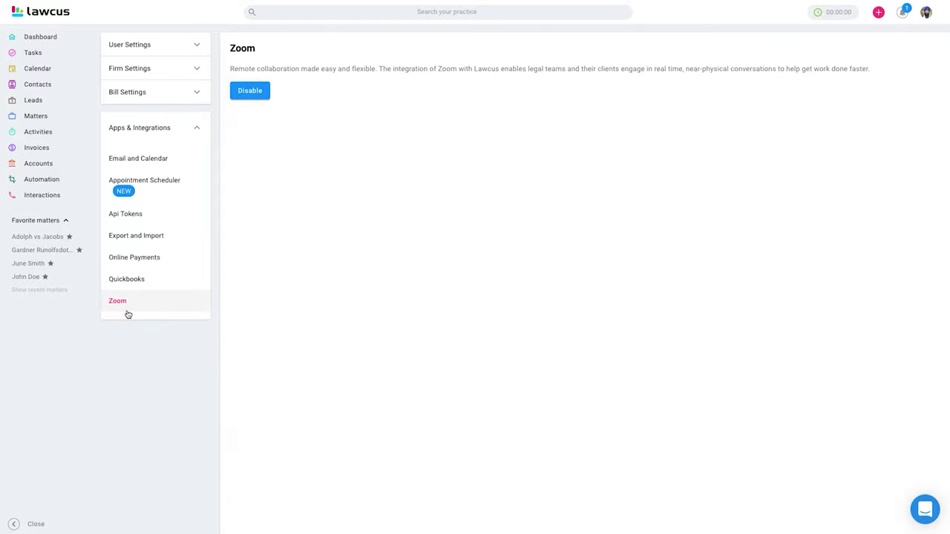
# Step: Go via Leads to the Litigation Matters board and glance at the Practice areas list
pyautogui.click(37, 101)
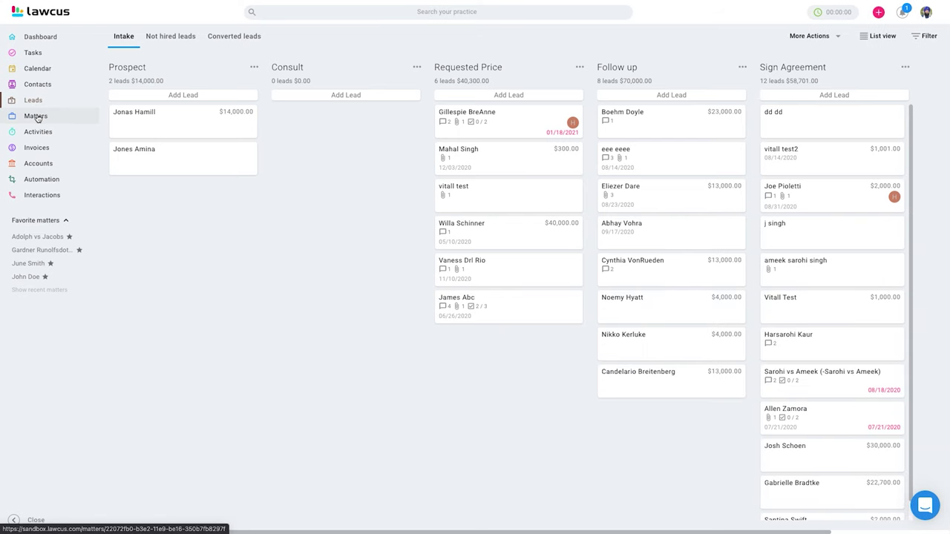
pyautogui.click(36, 117)
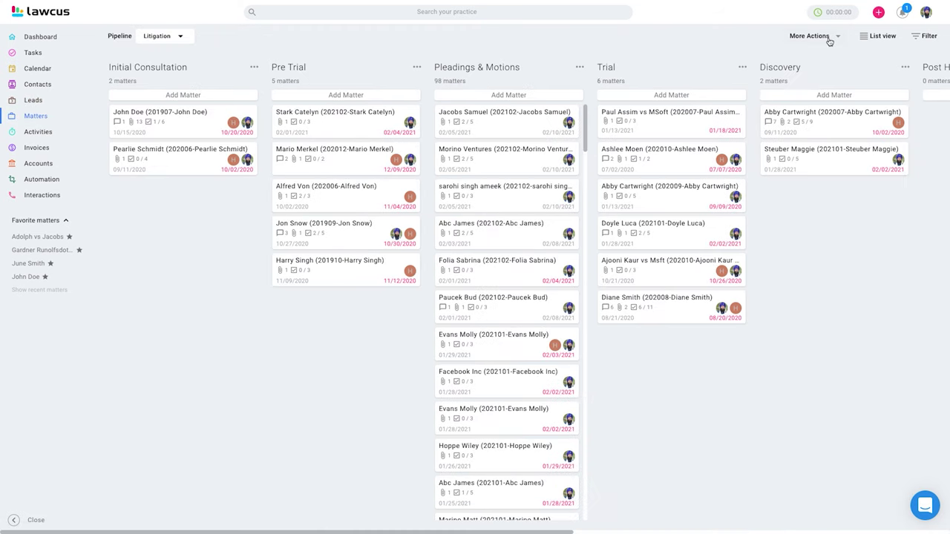
pyautogui.click(830, 37)
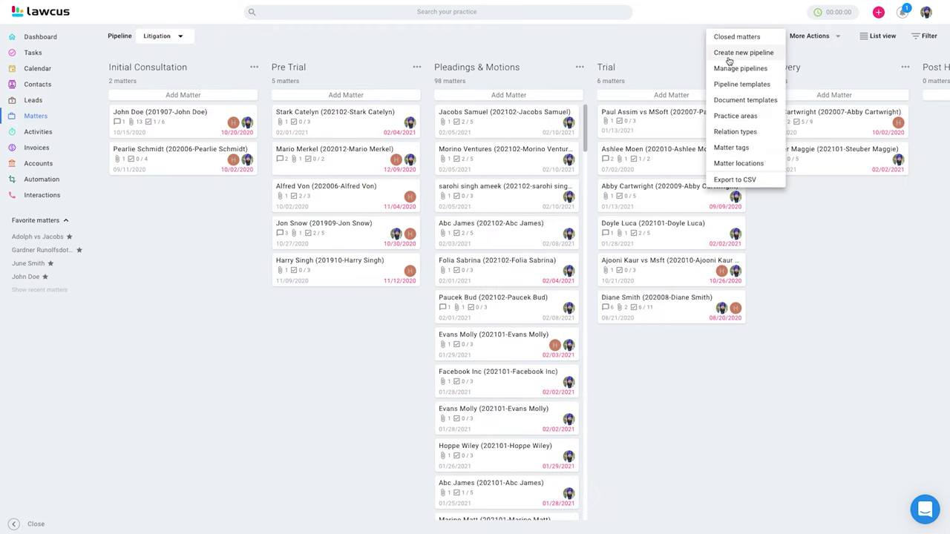
pyautogui.click(735, 117)
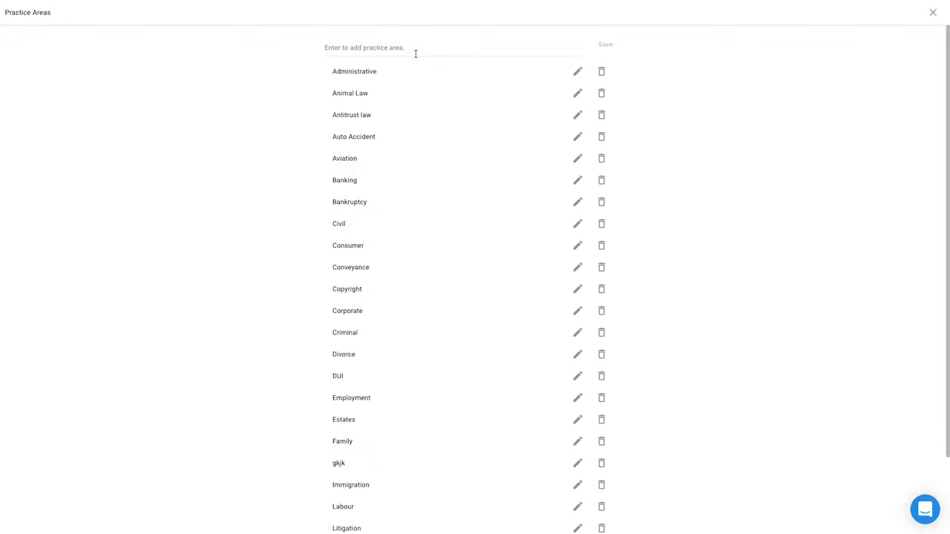
pyautogui.click(930, 12)
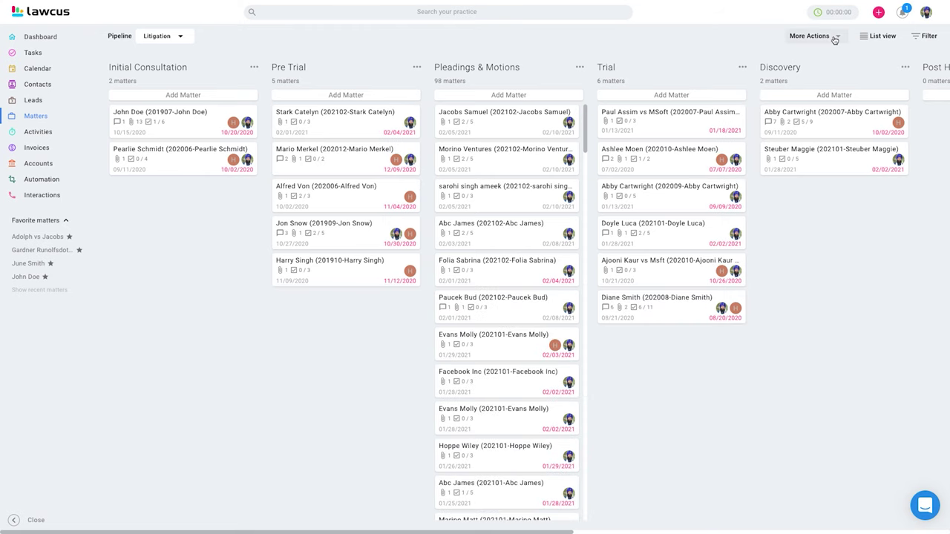
pyautogui.click(832, 37)
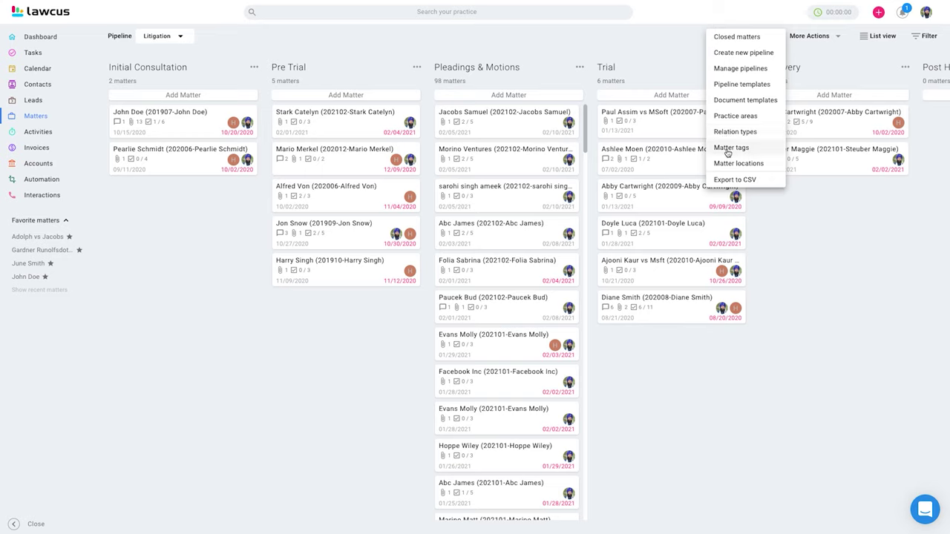
# Step: Drag the State Planning pipeline above Litigation in Manage pipelines
pyautogui.click(734, 69)
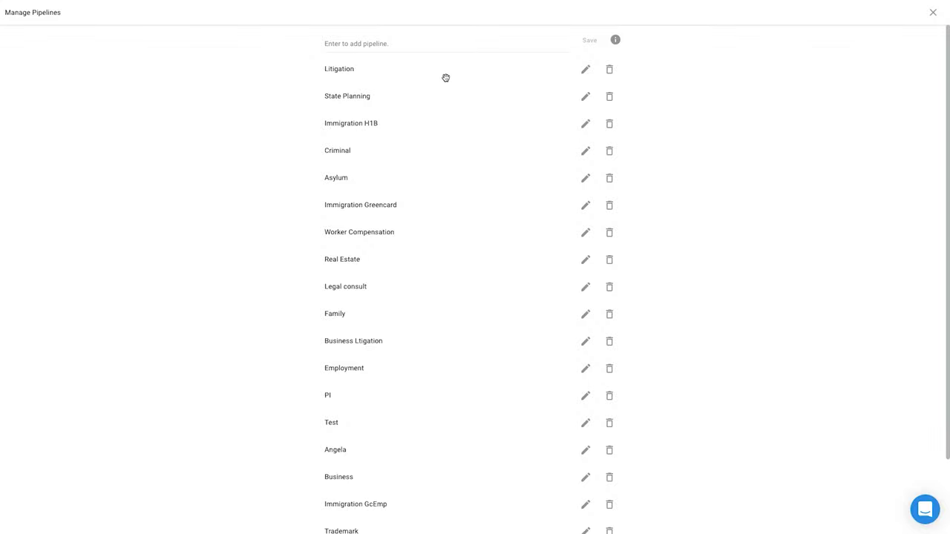
pyautogui.click(355, 100)
pyautogui.moveTo(356, 101); pyautogui.dragTo(356, 79)
pyautogui.click(934, 15)
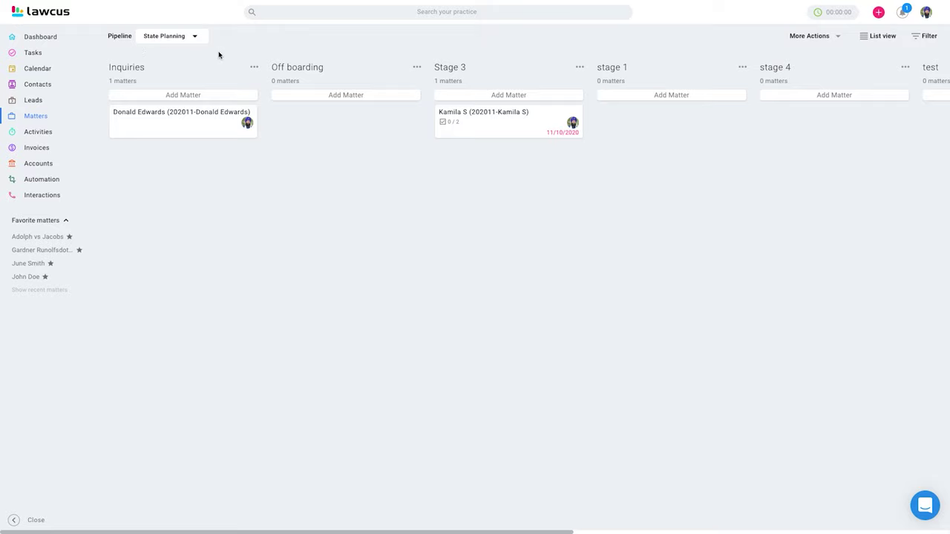
pyautogui.click(836, 37)
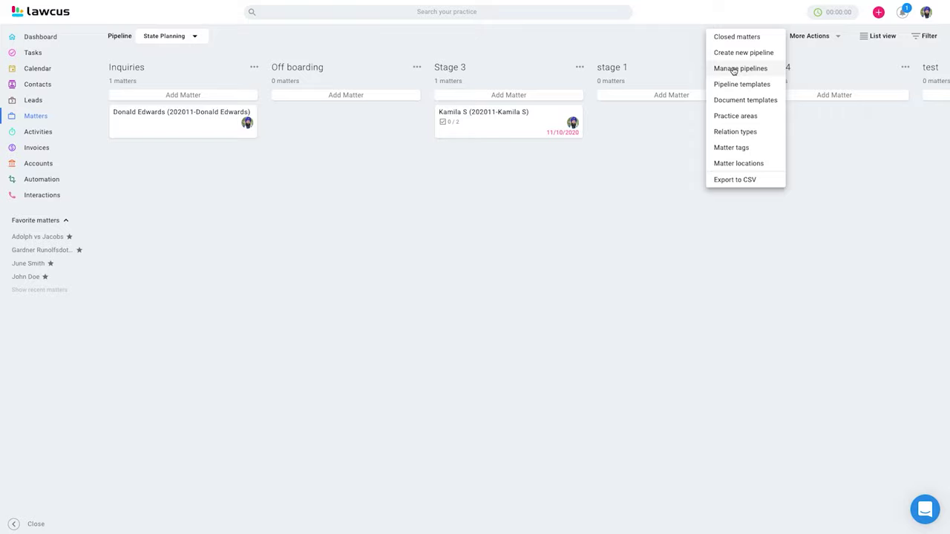
pyautogui.click(733, 86)
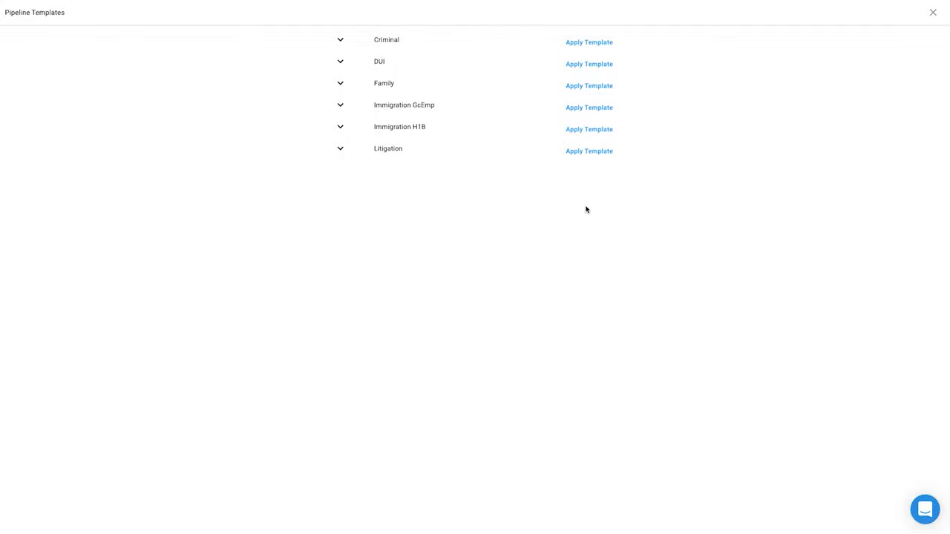
pyautogui.click(386, 41)
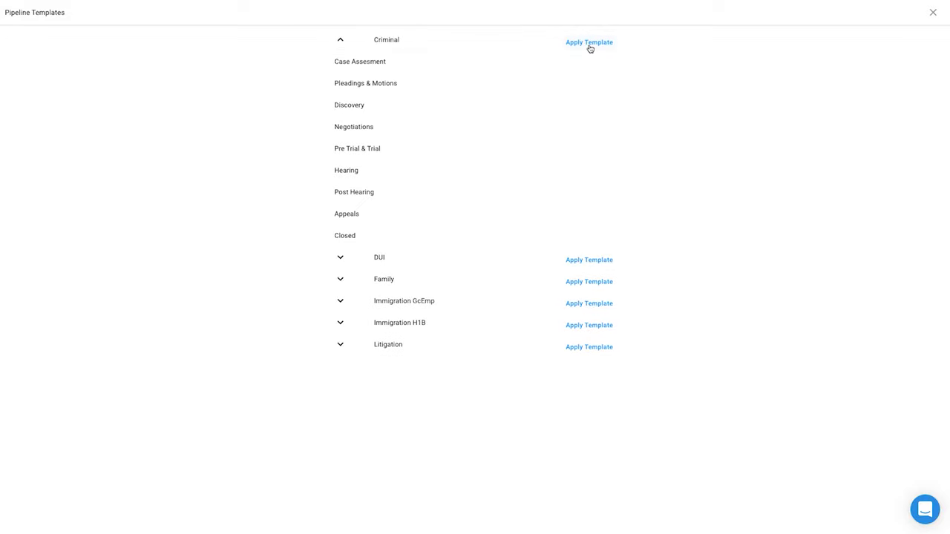
pyautogui.click(934, 14)
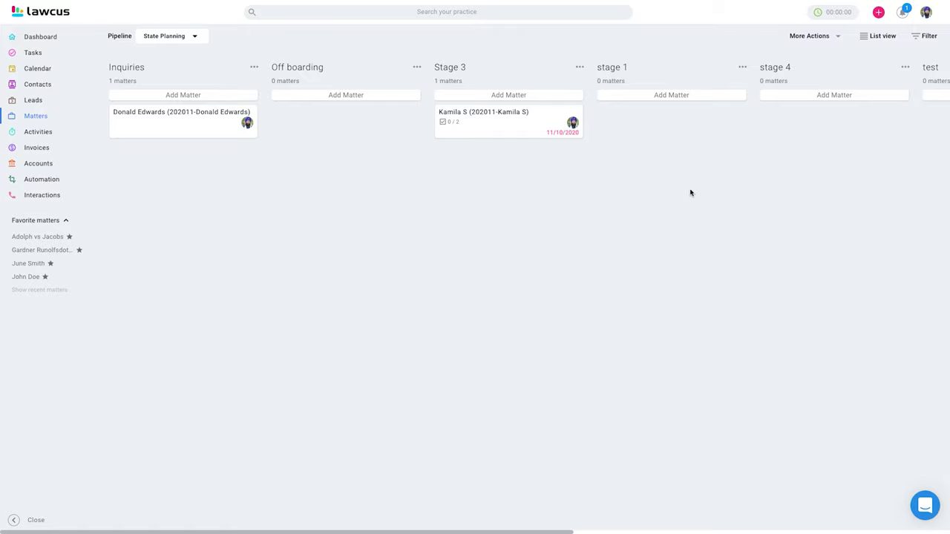
# Step: Create a new pipeline named Estates from the Pipeline dropdown
pyautogui.click(196, 36)
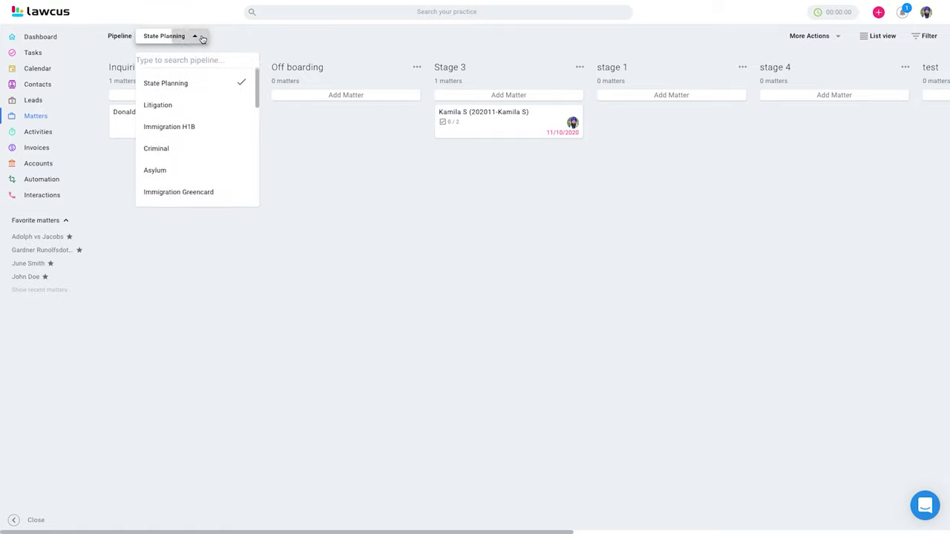
pyautogui.scroll(-4, 214, 187)
pyautogui.scroll(-2, 195, 202)
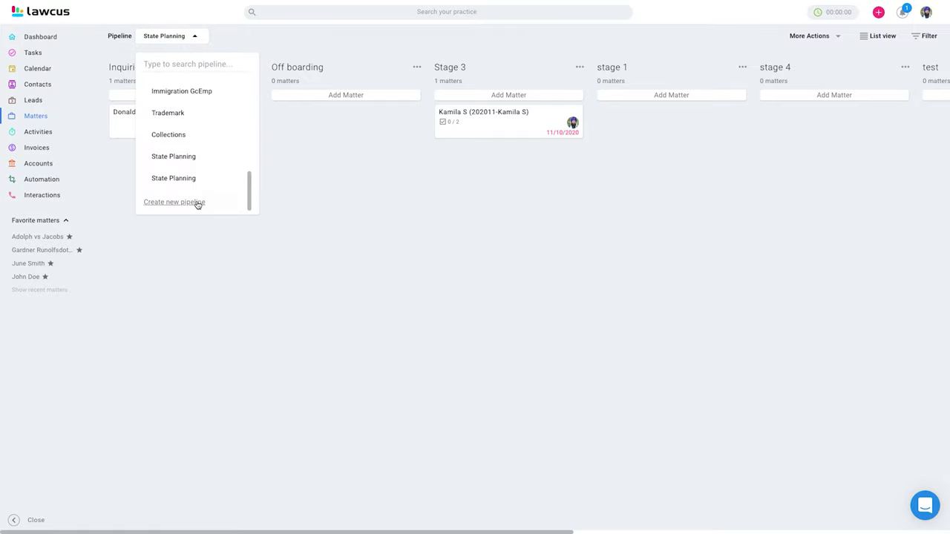
pyautogui.click(195, 202)
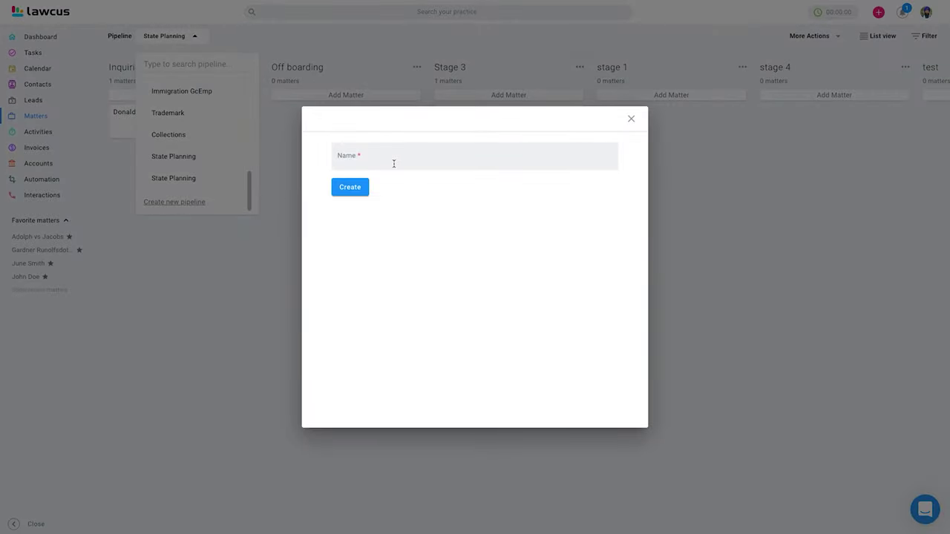
pyautogui.click(394, 164)
pyautogui.write('Estates')
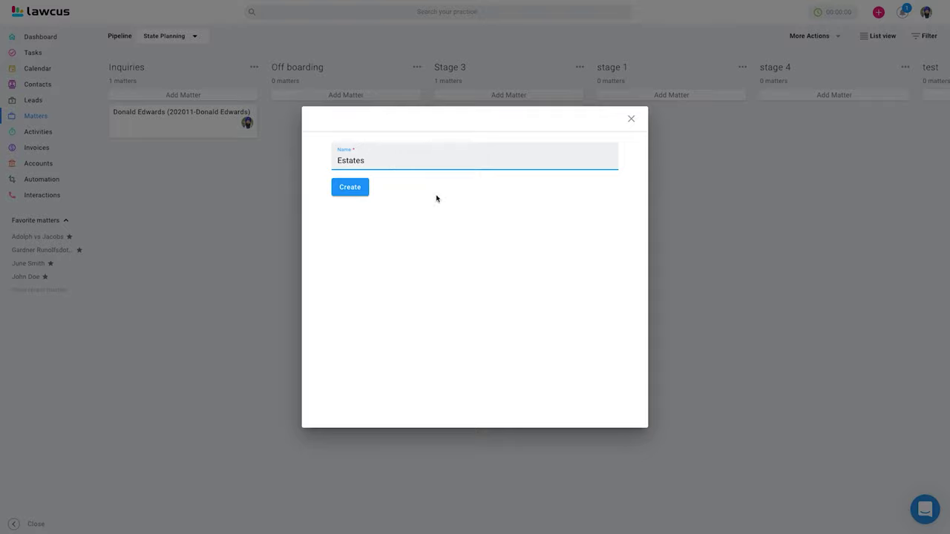
pyautogui.click(346, 189)
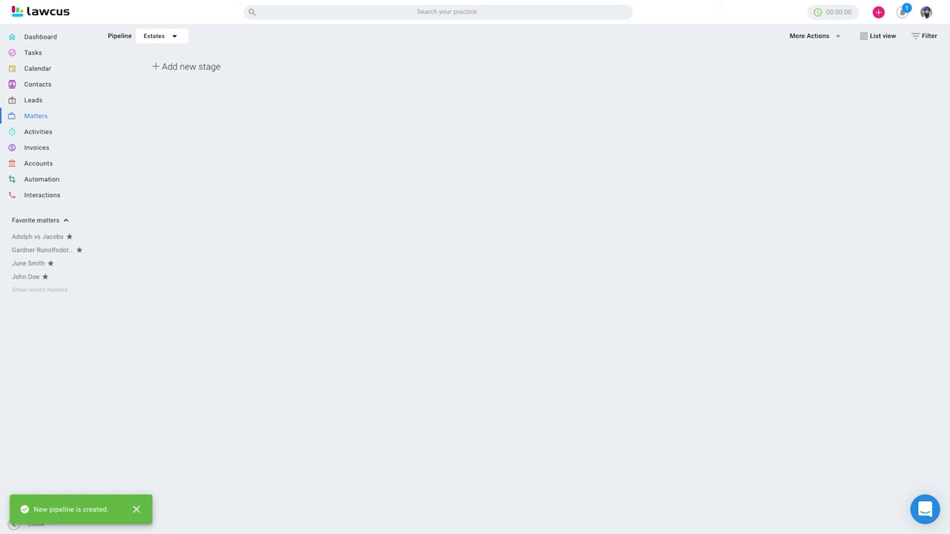
# Step: Add the Drafting Documents and Review stages to the Estates pipeline
pyautogui.click(183, 68)
pyautogui.write('Drafting Docu')
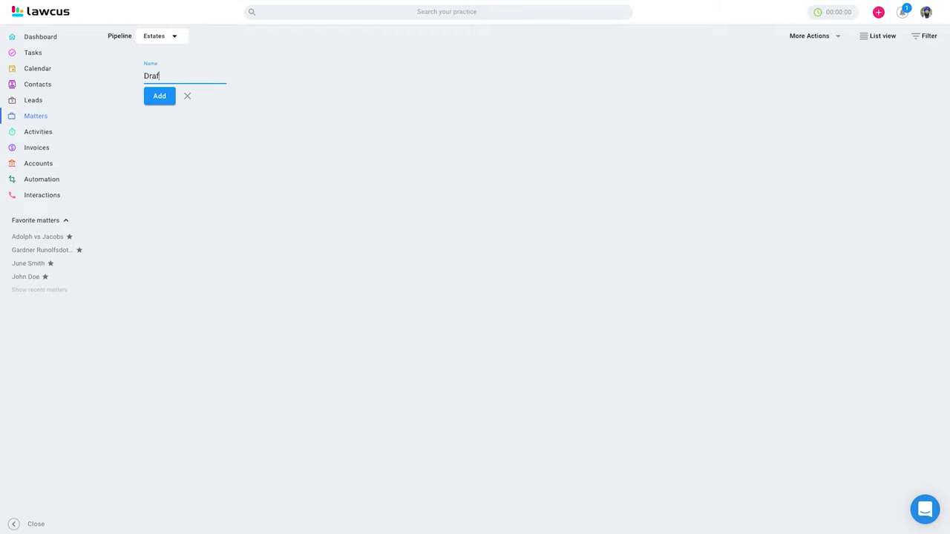
pyautogui.write('ments')
pyautogui.press('Return')
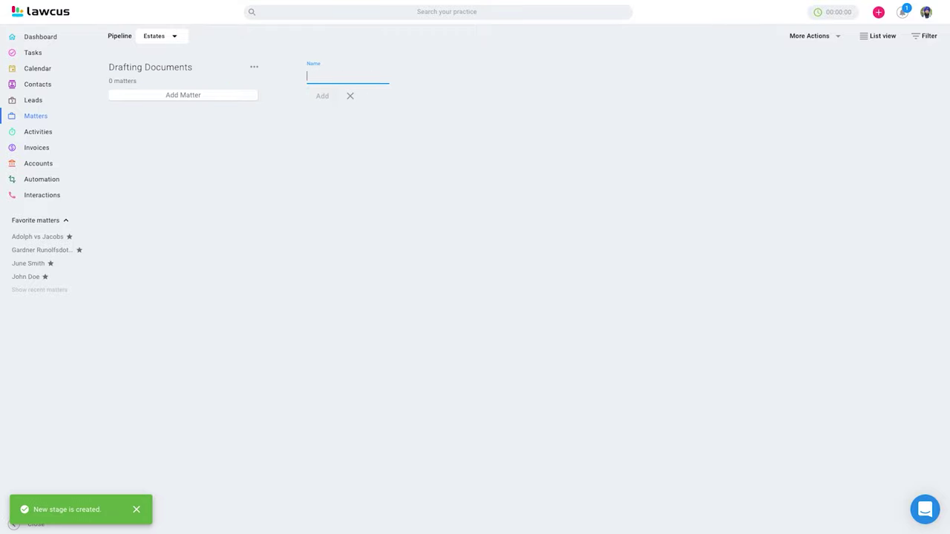
pyautogui.write('Review')
pyautogui.press('Return')
# Step: Add a Sent To Client stage and move it ahead of Review
pyautogui.write('S')
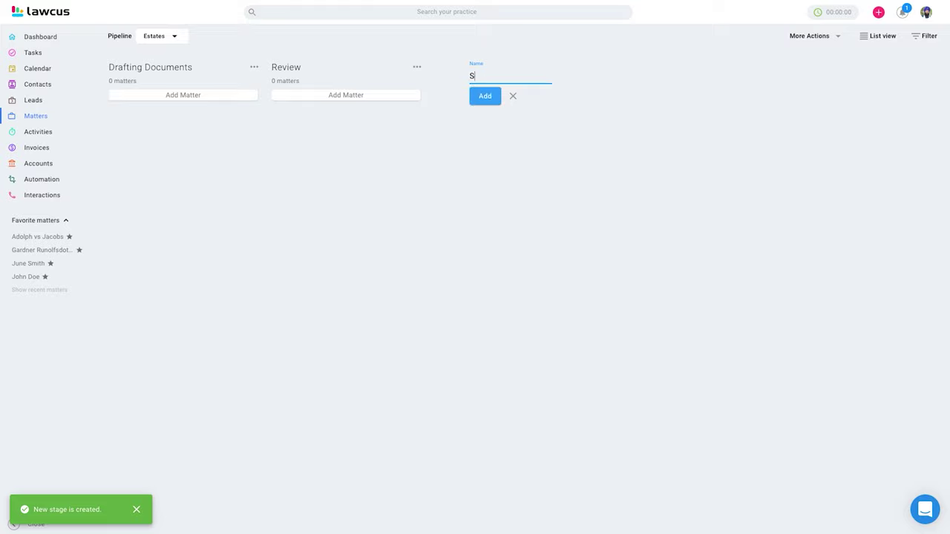
pyautogui.write('ent To Client')
pyautogui.press('Return')
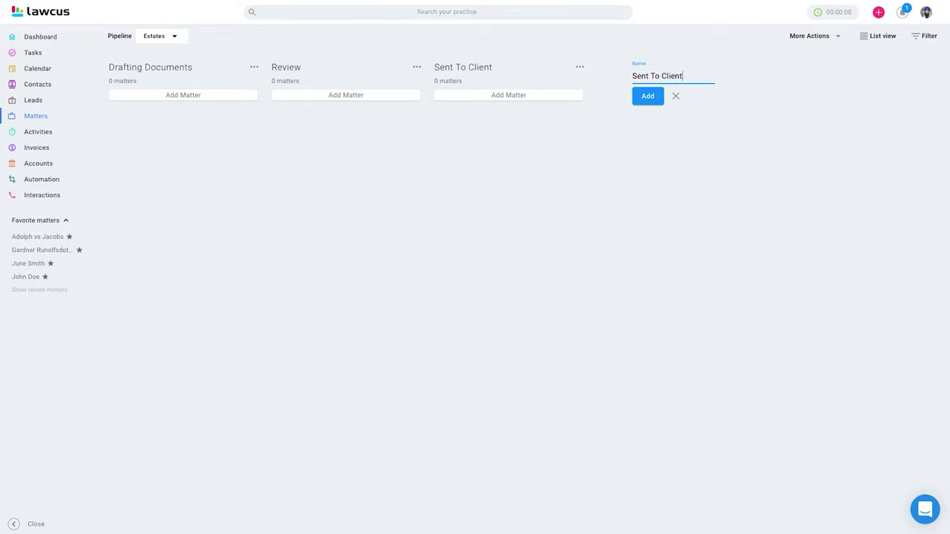
pyautogui.click(581, 69)
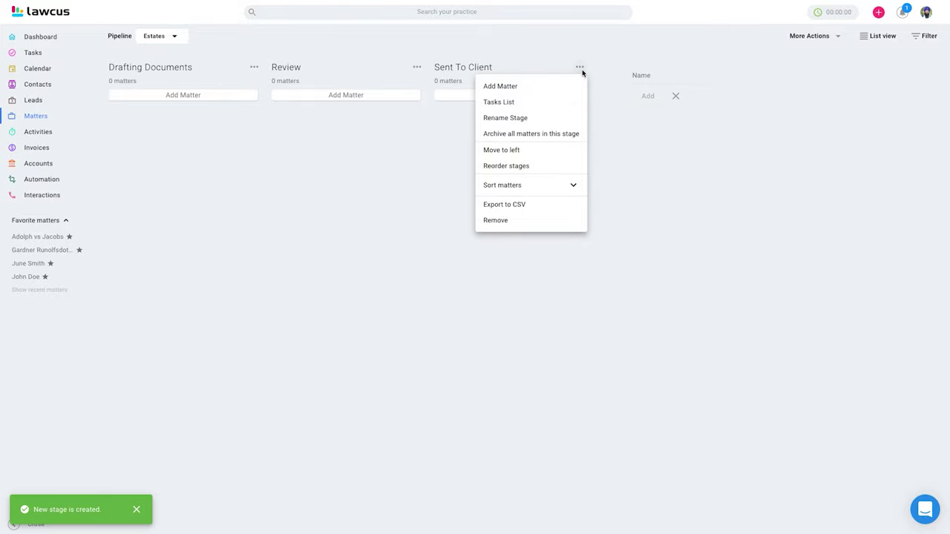
pyautogui.moveTo(460, 67); pyautogui.dragTo(304, 67)
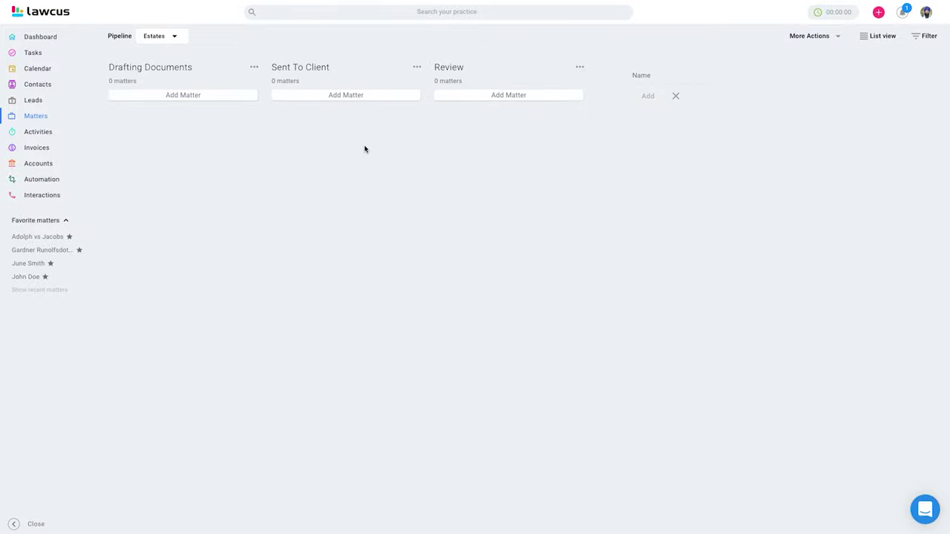